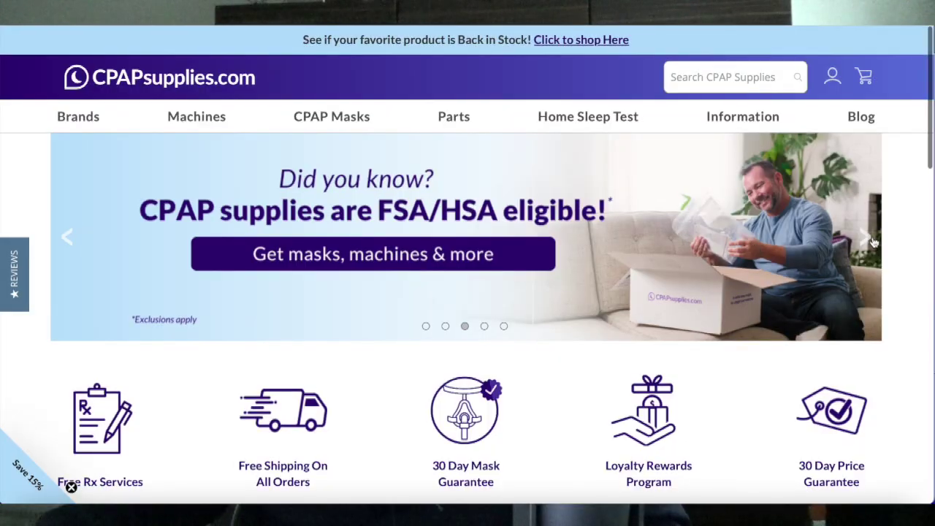
Advance the CPAPsupplies.com hero carousel to the Fisher & Paykel Nova Micro Nasal Pillow slide.
left_click(869, 240)
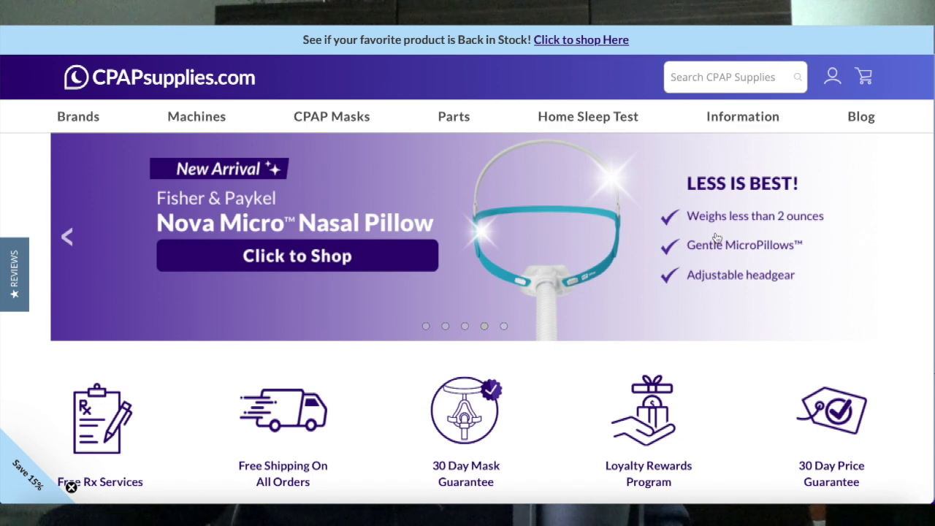
Open the Nova Micro Nasal Pillow CPAP Mask product page and scroll through its details.
left_click(860, 241)
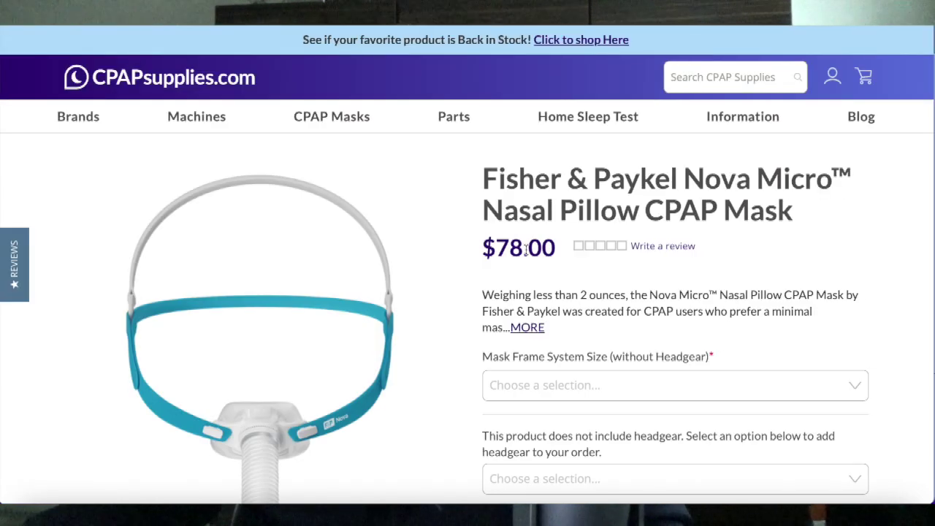
scroll(657, 292, "down", 3)
scroll(484, 177, "up", 3)
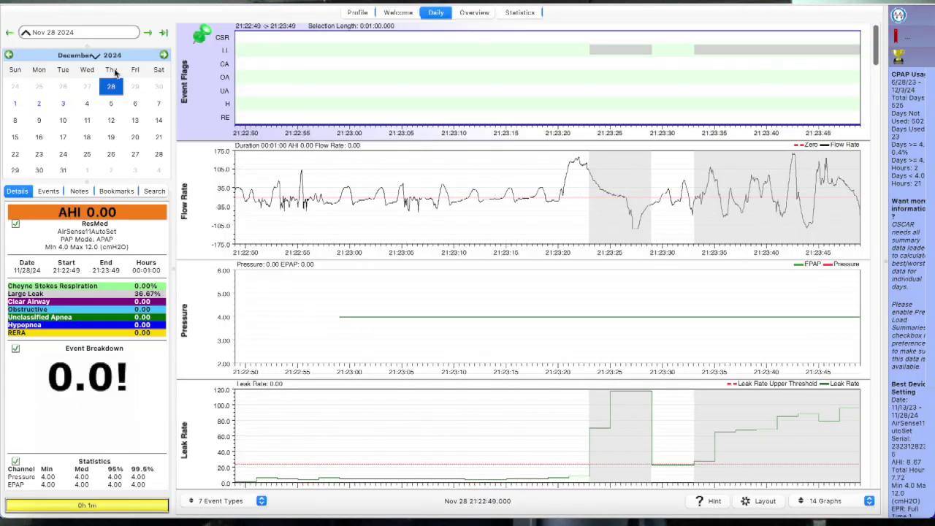
Go back to November 2024 and load the Nov 29 night, AHI 22.23.
left_click(9, 55)
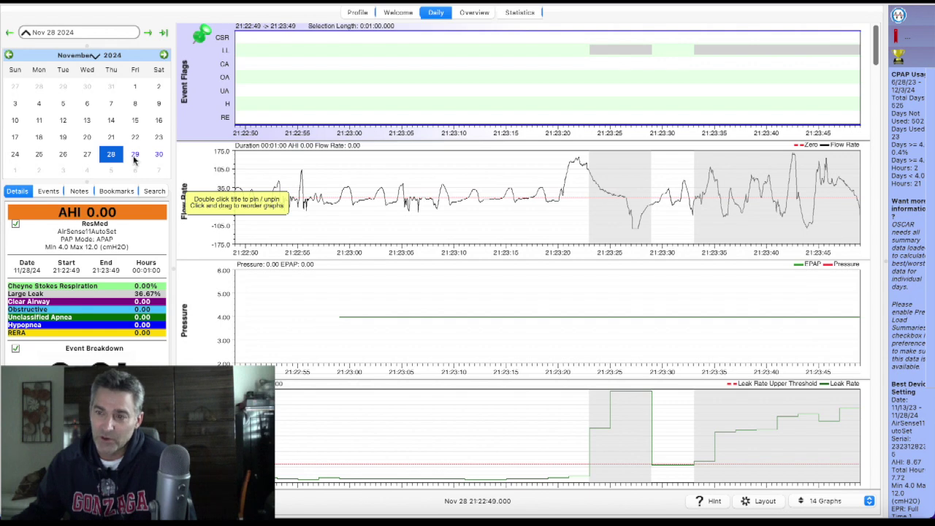
left_click(134, 157)
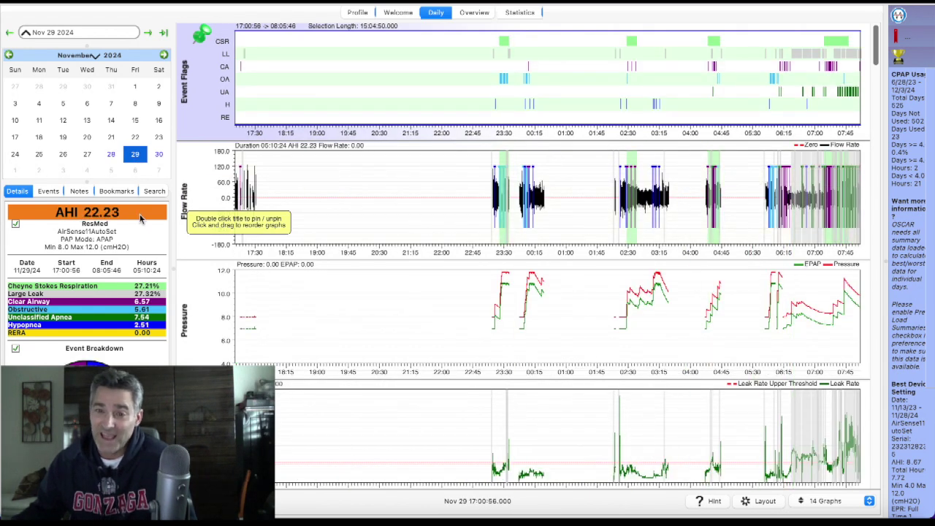
Highlight Nov 29's AHI 22.23, then view Nov 30 (AHI 26.44) and Dec 3 (AHI 22.11).
left_click_drag(140, 217, 38, 219)
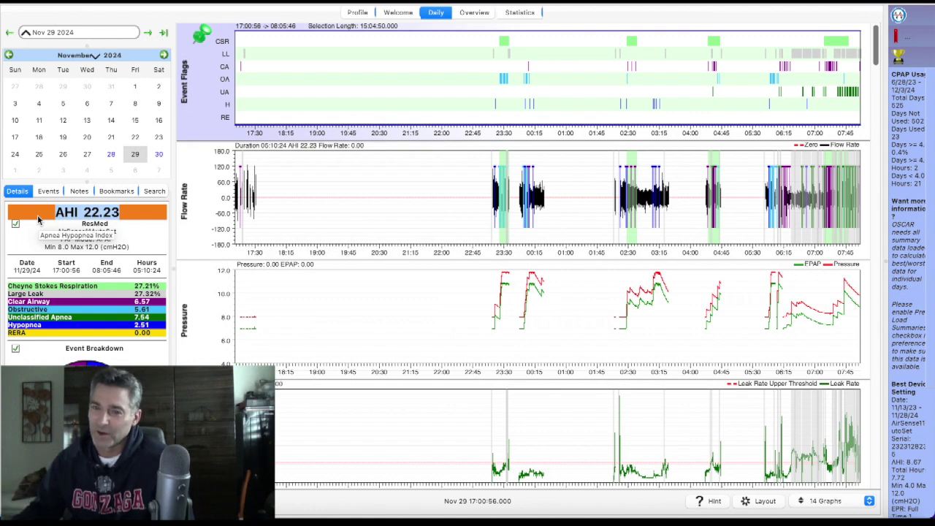
left_click(158, 155)
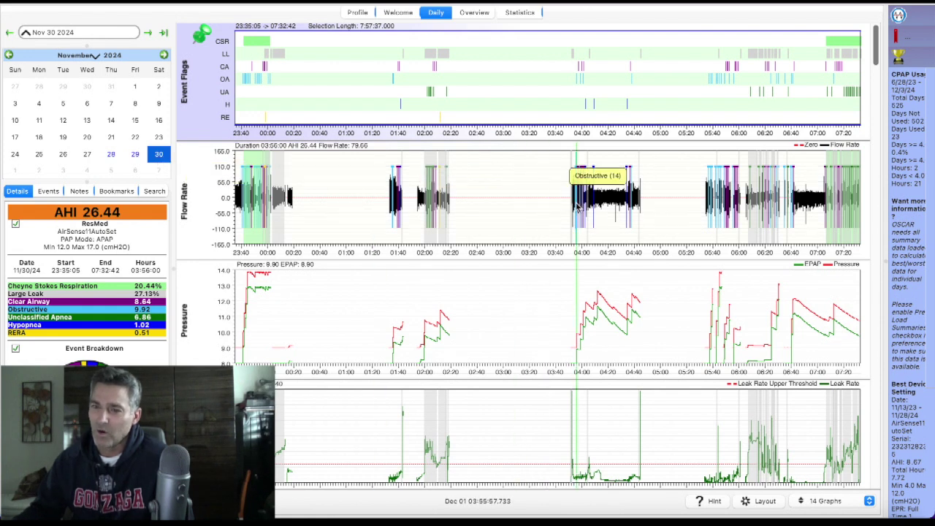
left_click(164, 53)
left_click(62, 104)
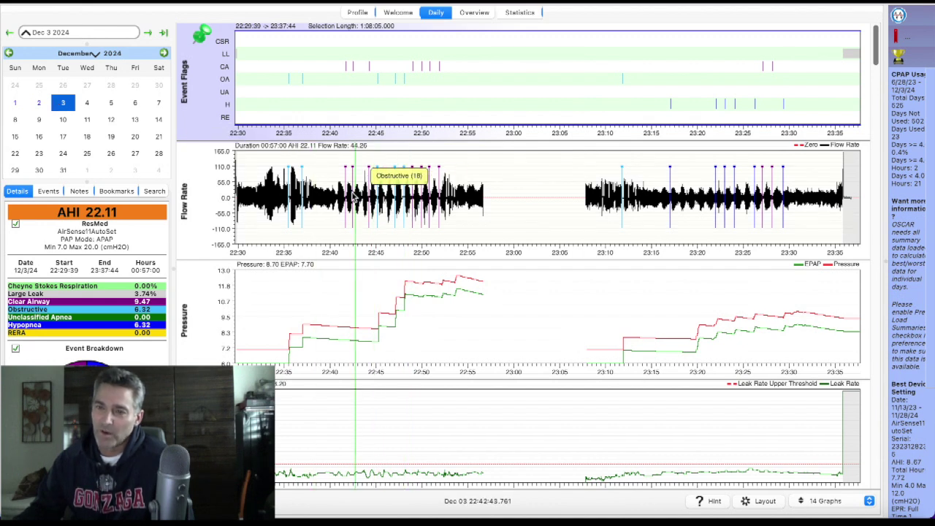
left_click_drag(351, 193, 407, 193)
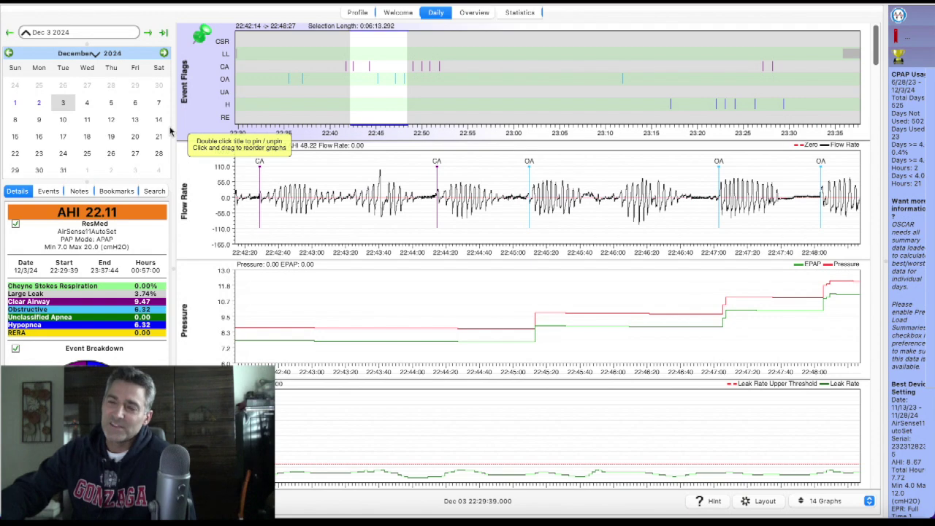
key("Right")
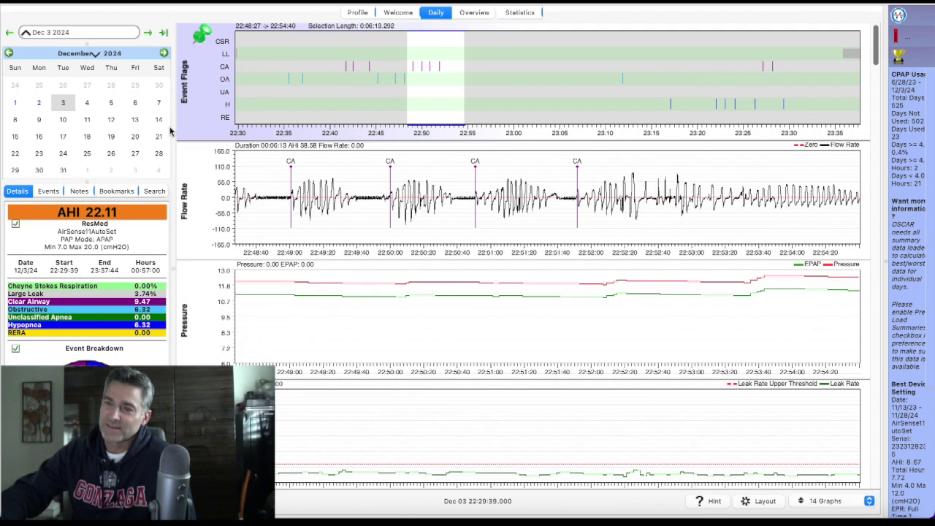
key("Left")
key("Left")
key("Left")
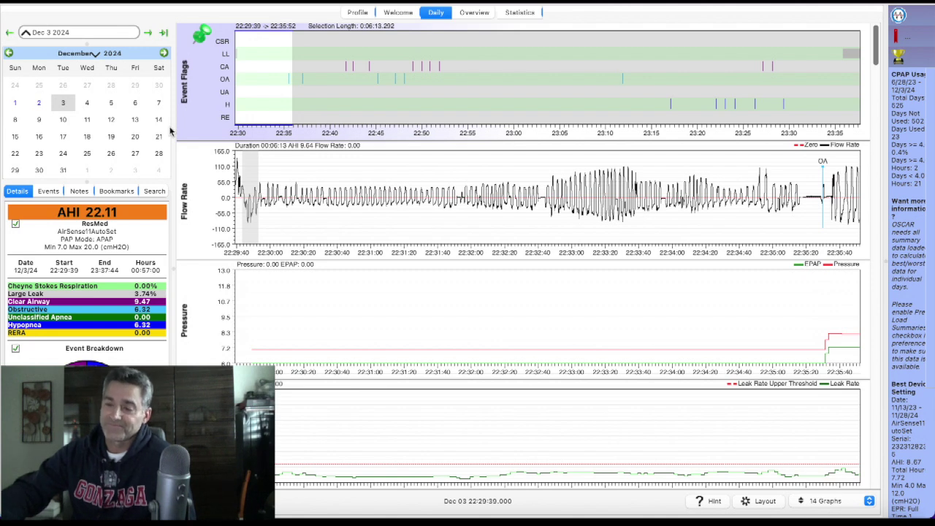
key("Right")
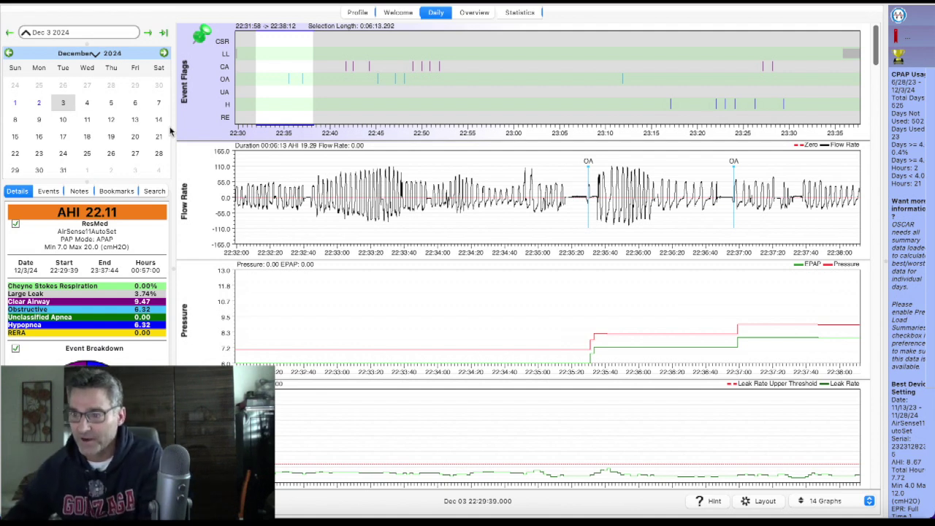
left_click(562, 206)
key("Right")
key("Right")
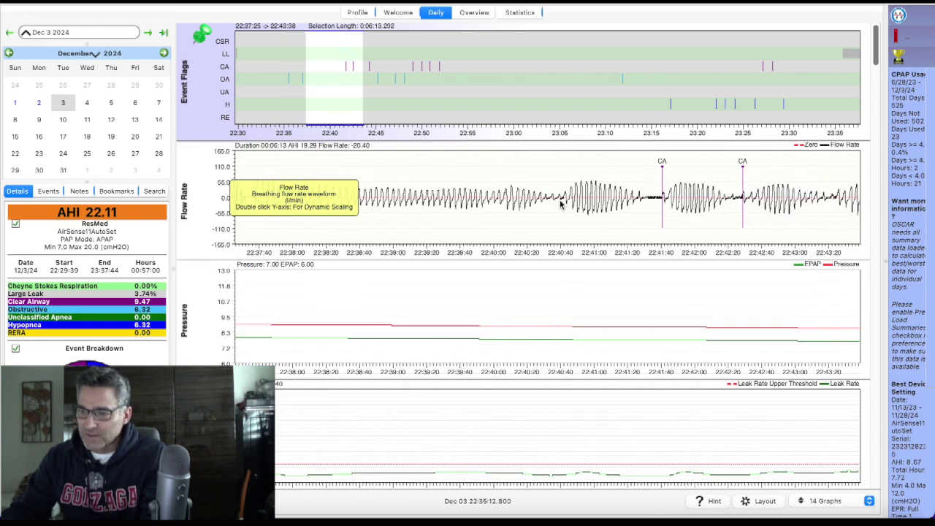
key("Right")
key("Right")
key("Right")
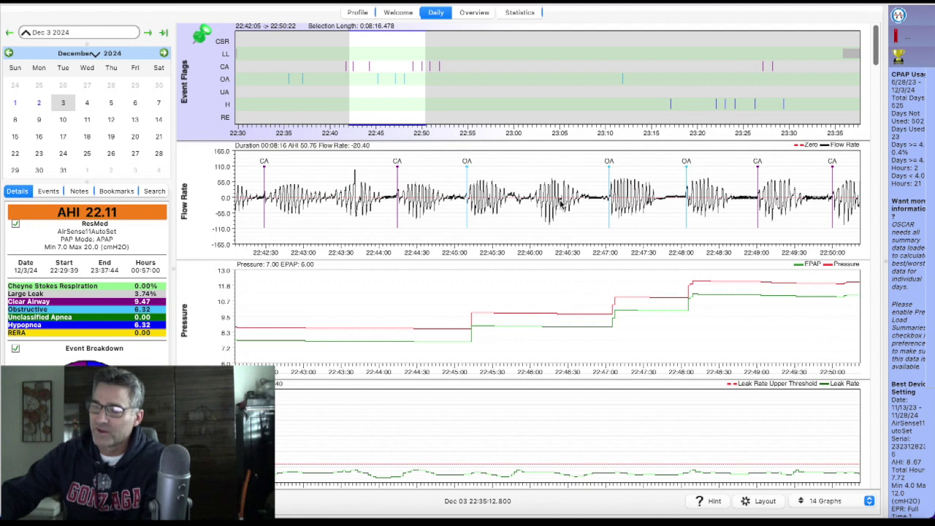
scroll(560, 205, "down", 4)
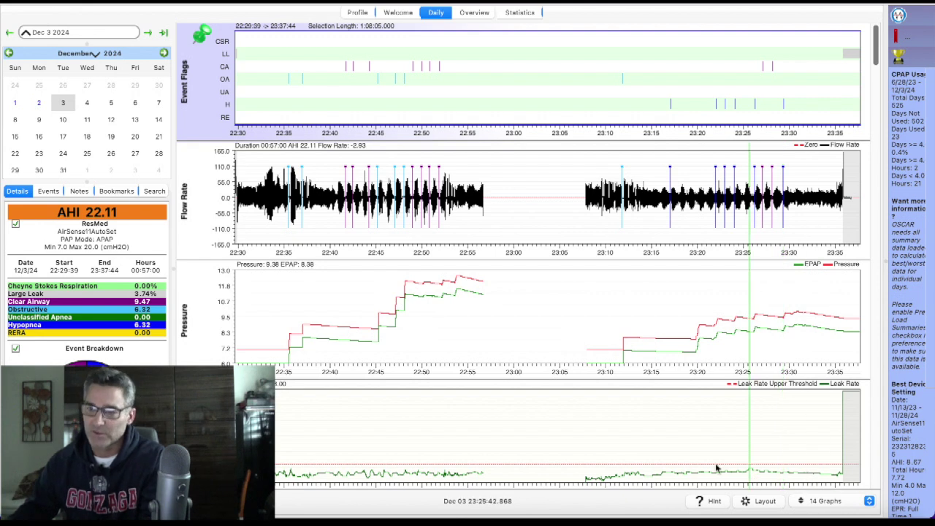
Zoom the Dec 3 graphs into 22:40–22:46, then widen and pan toward 22:58.
left_click_drag(331, 210, 391, 205)
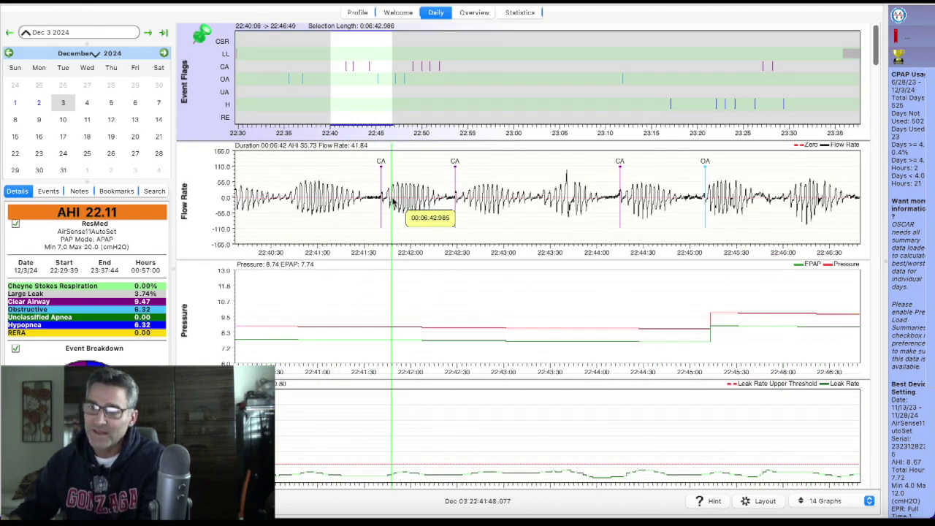
scroll(392, 204, "up", 2)
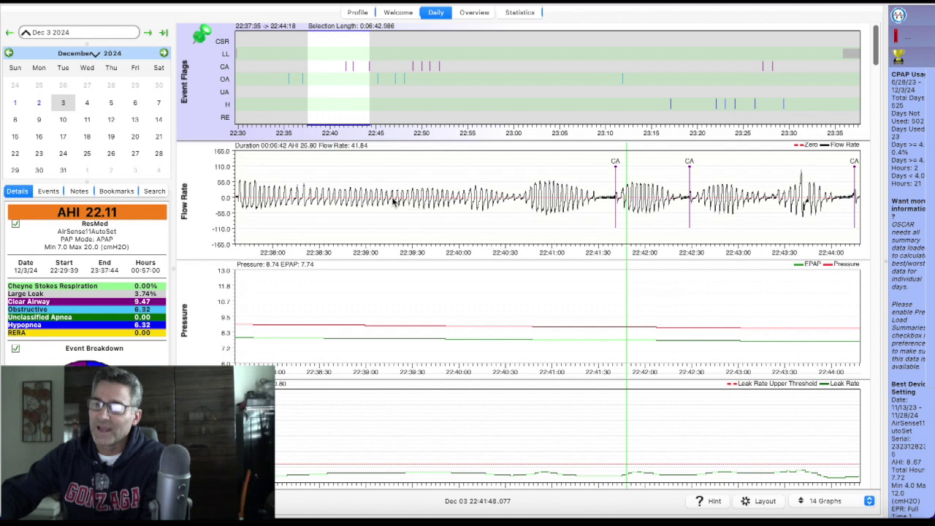
scroll(393, 203, "down", 1)
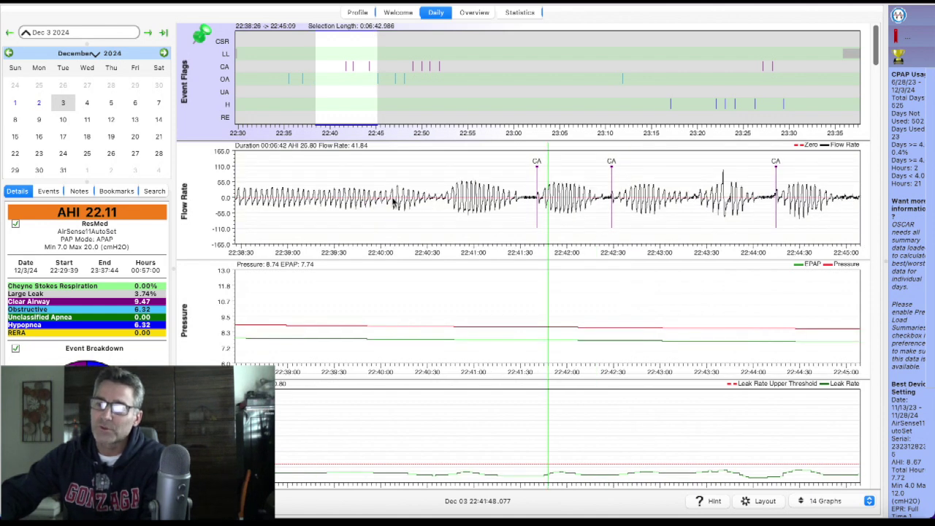
scroll(393, 203, "down", 1)
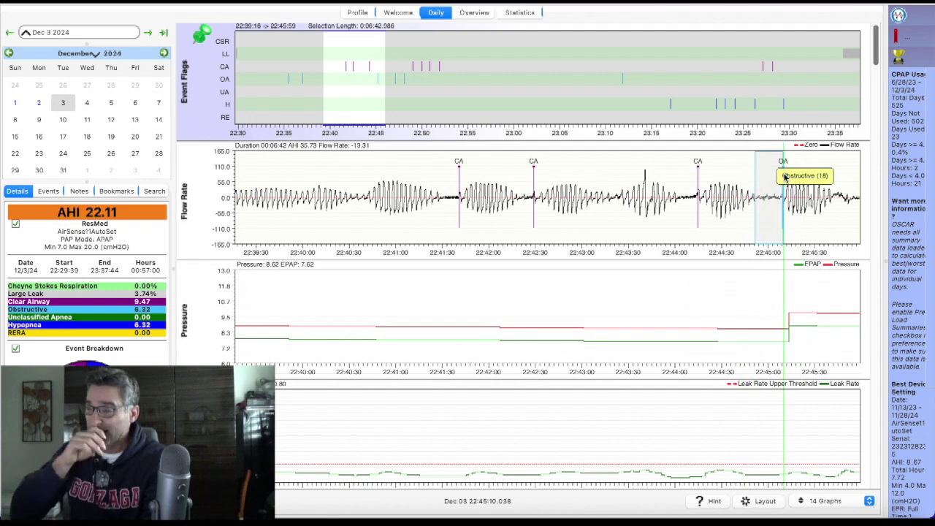
scroll(785, 177, "down", 3)
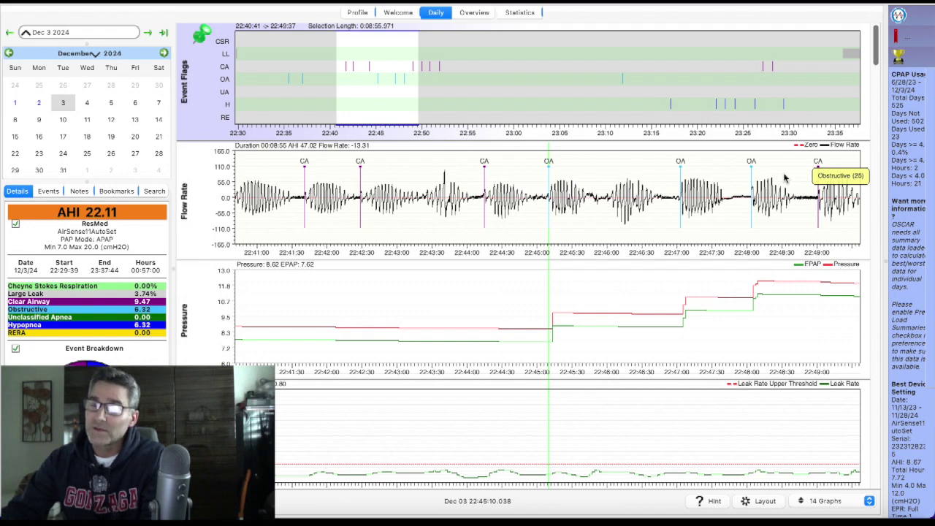
scroll(785, 177, "right", 3)
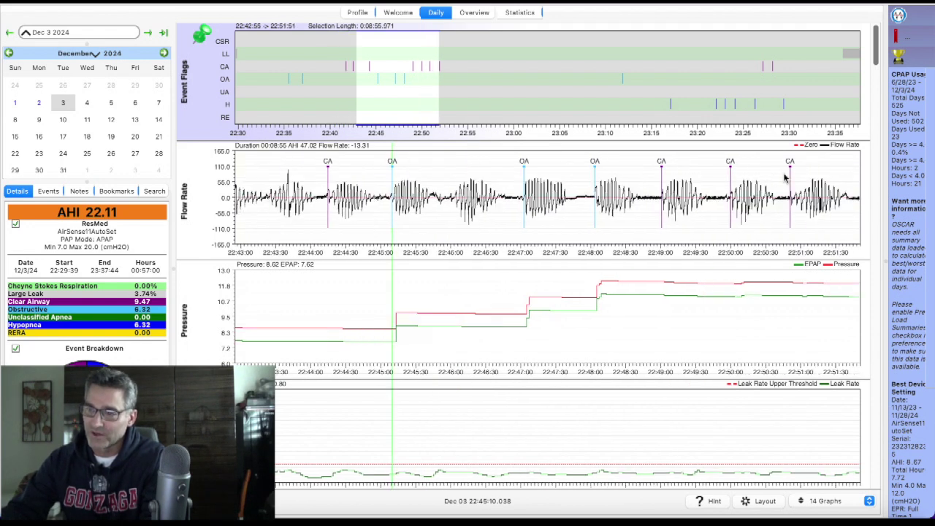
scroll(785, 178, "right", 3)
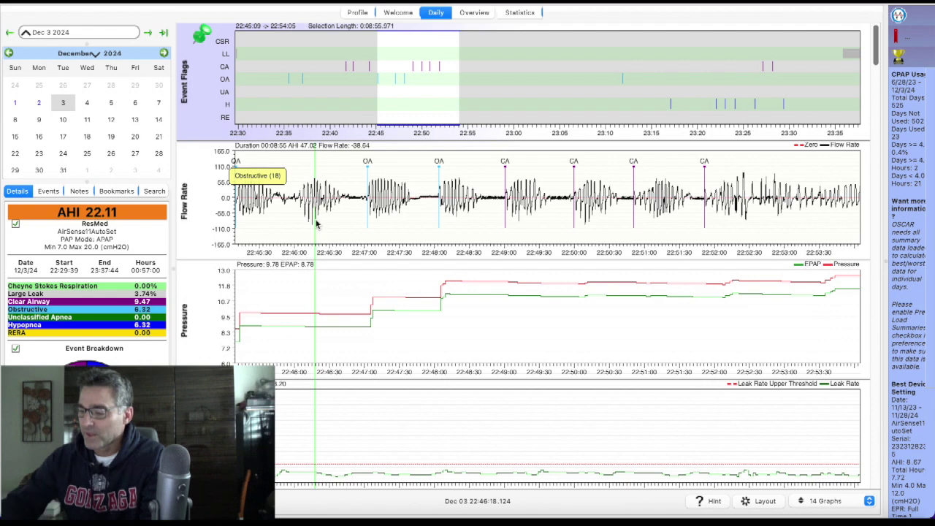
scroll(317, 224, "right", 5)
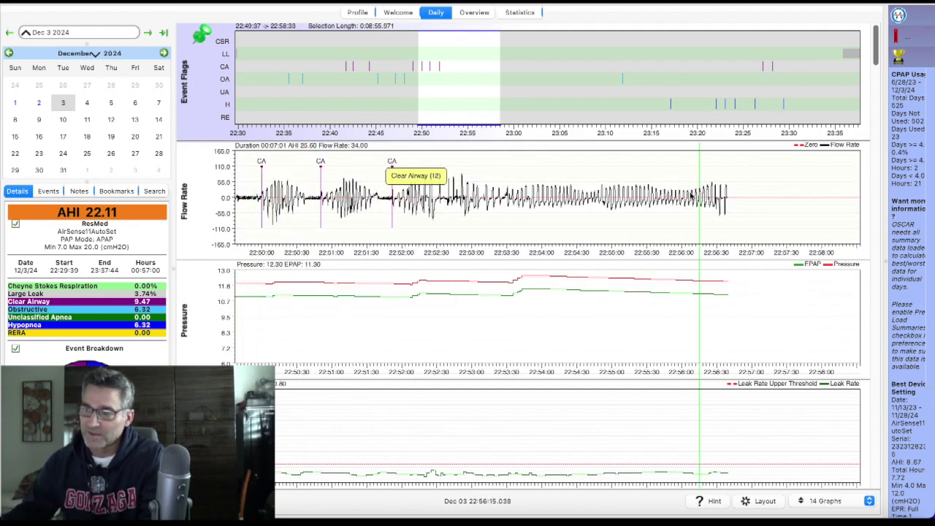
Pan Dec 3 to the session end and select the steady 23:30–23:33:30 breathing.
scroll(695, 185, "right", 10)
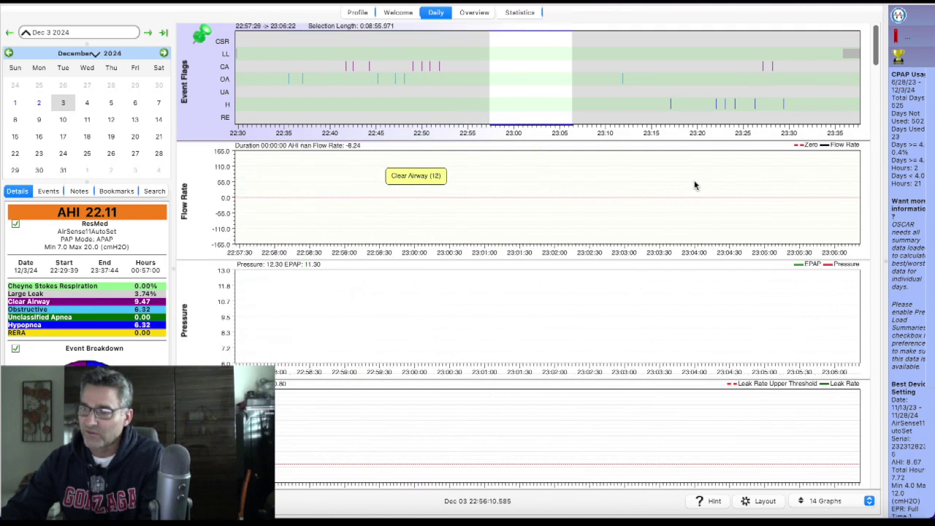
scroll(695, 185, "right", 10)
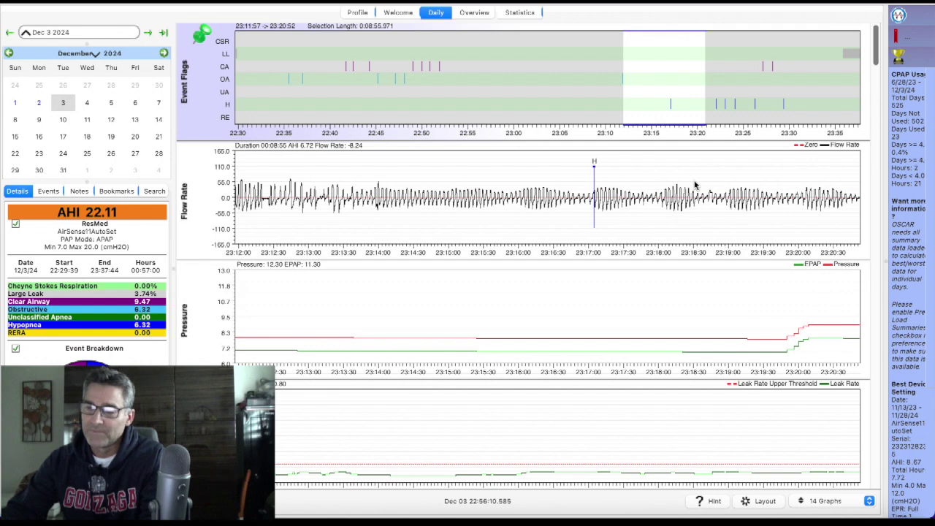
scroll(695, 185, "right", 3)
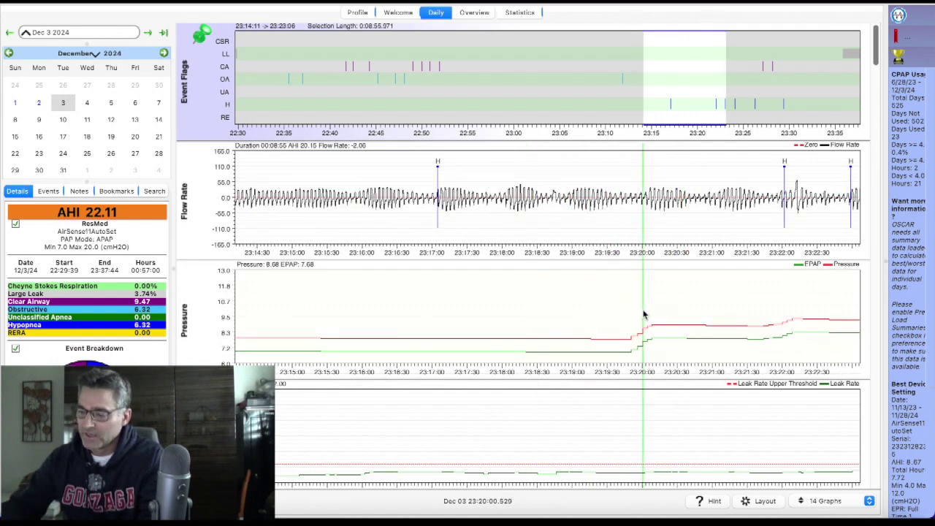
scroll(643, 315, "right", 12)
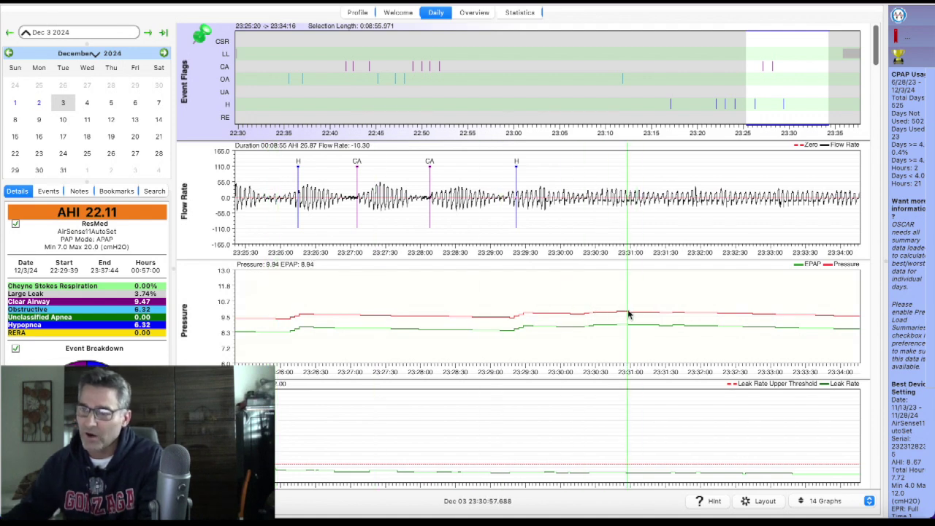
scroll(571, 205, "right", 5)
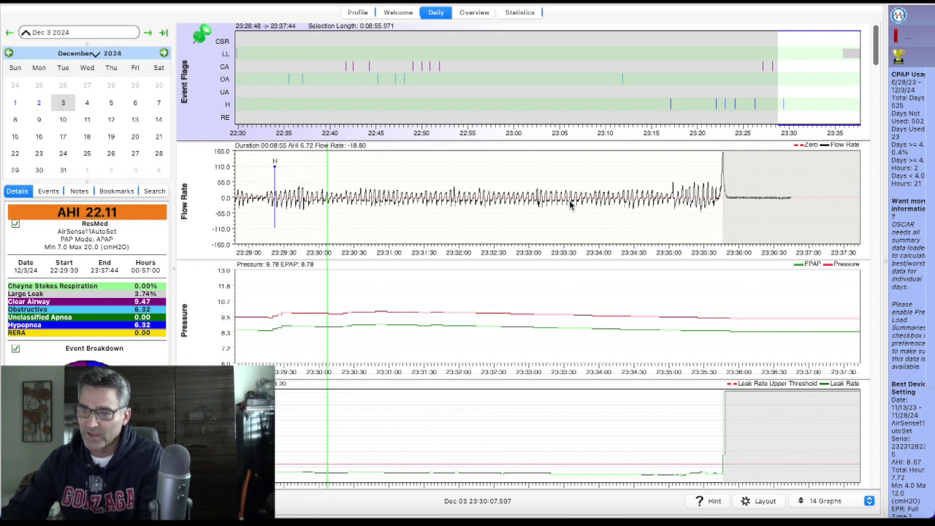
scroll(570, 205, "left", 5)
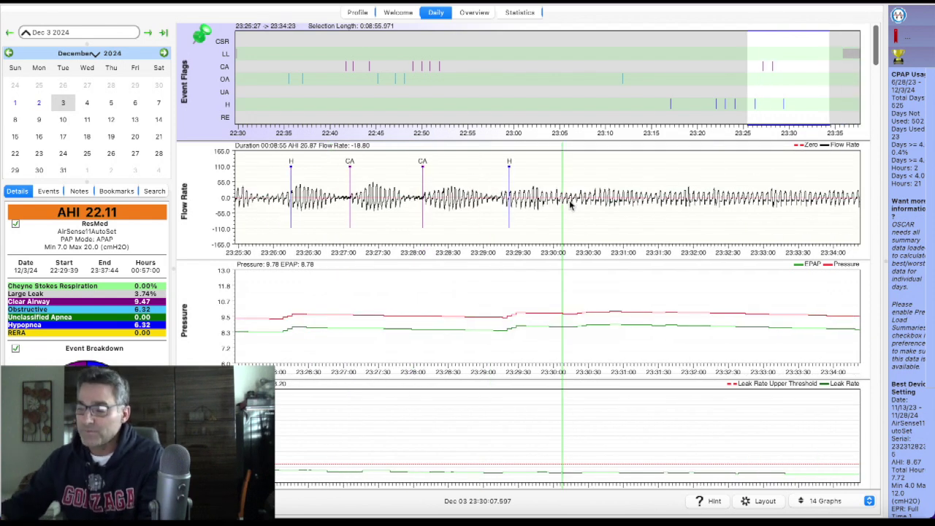
scroll(570, 205, "right", 4)
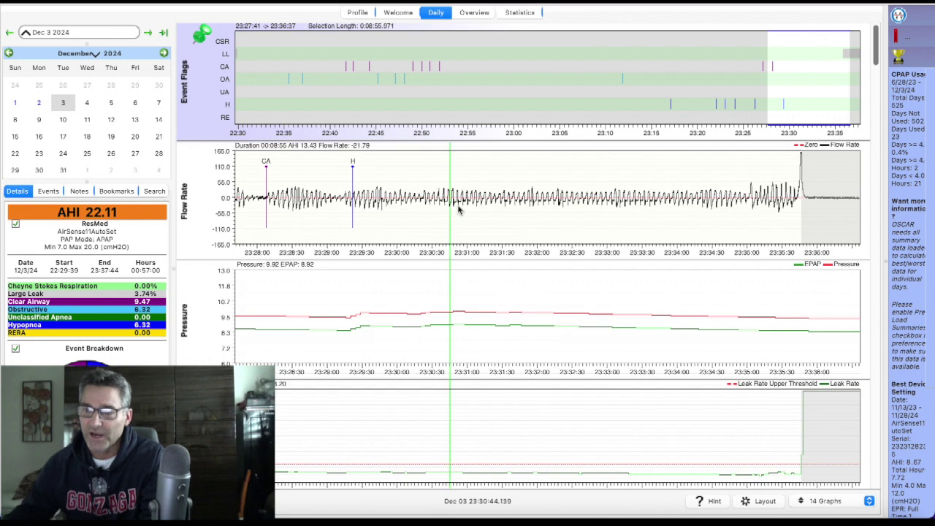
left_click_drag(393, 194, 745, 177)
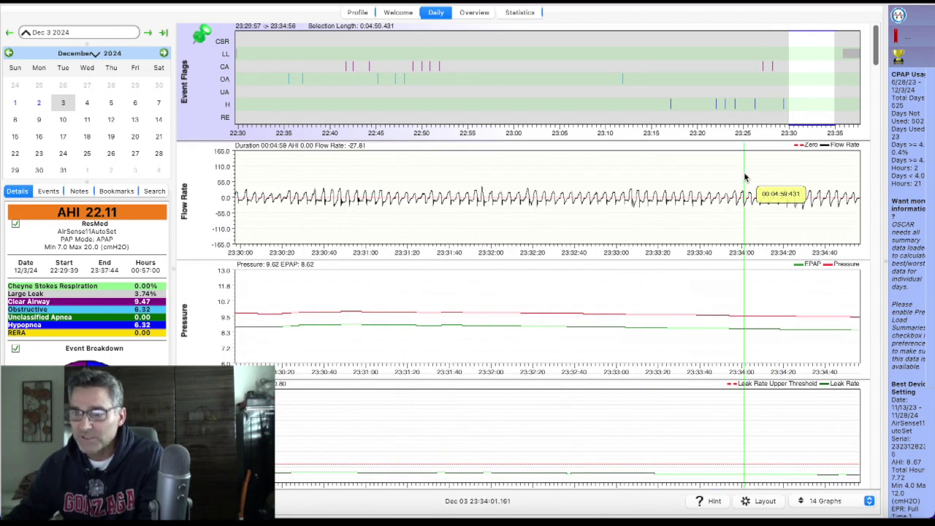
Zoom into about a minute of breaths near 23:30, then widen to 23:28–23:33.
left_click_drag(406, 202, 287, 200)
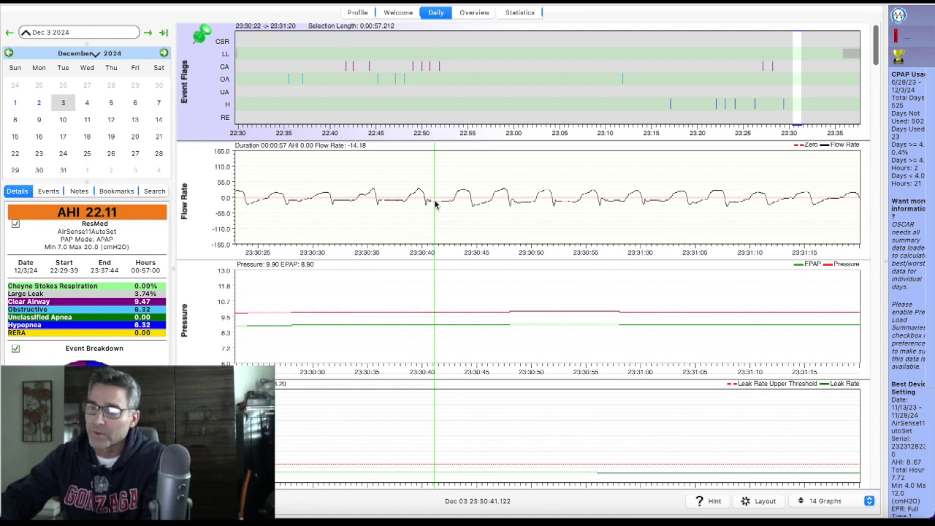
scroll(435, 205, "right", 5)
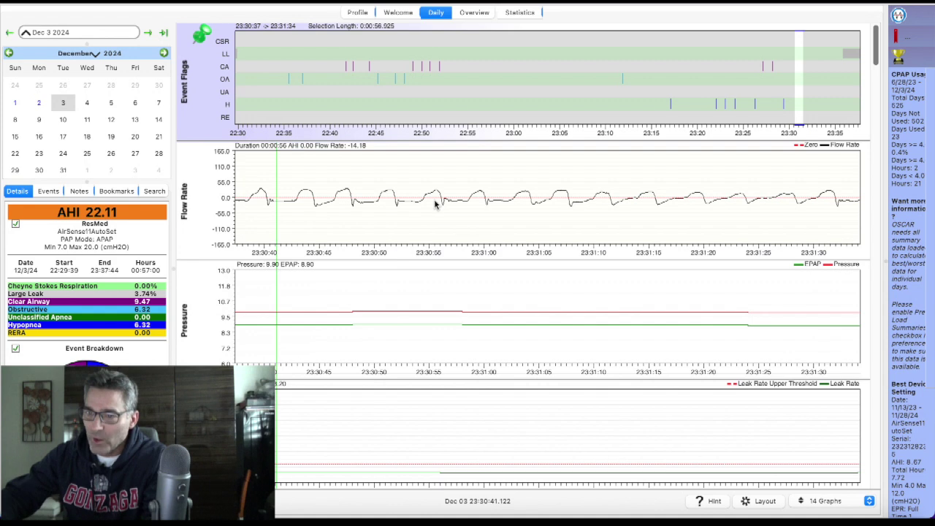
scroll(435, 204, "down", 6)
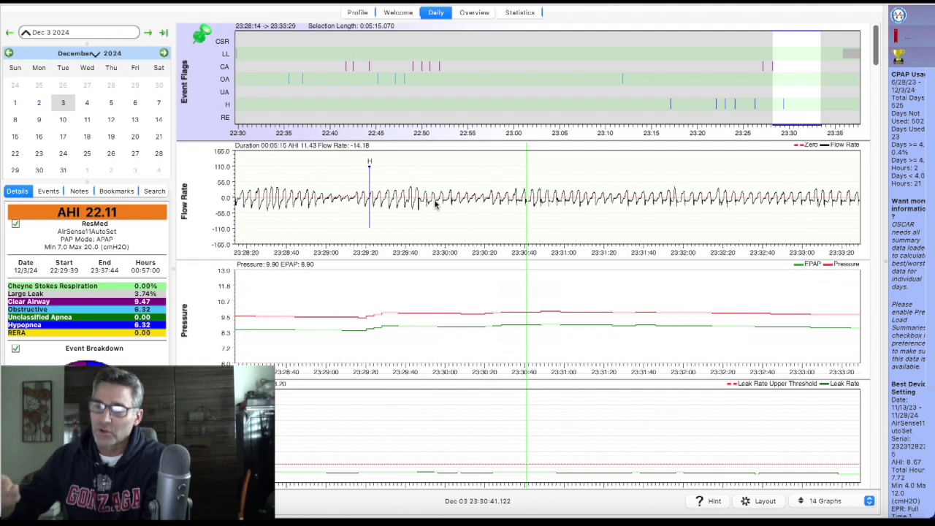
Pan back over the H and CA flags, then forward to the final 23:32:28–23:37:44 window.
scroll(435, 205, "left", 10)
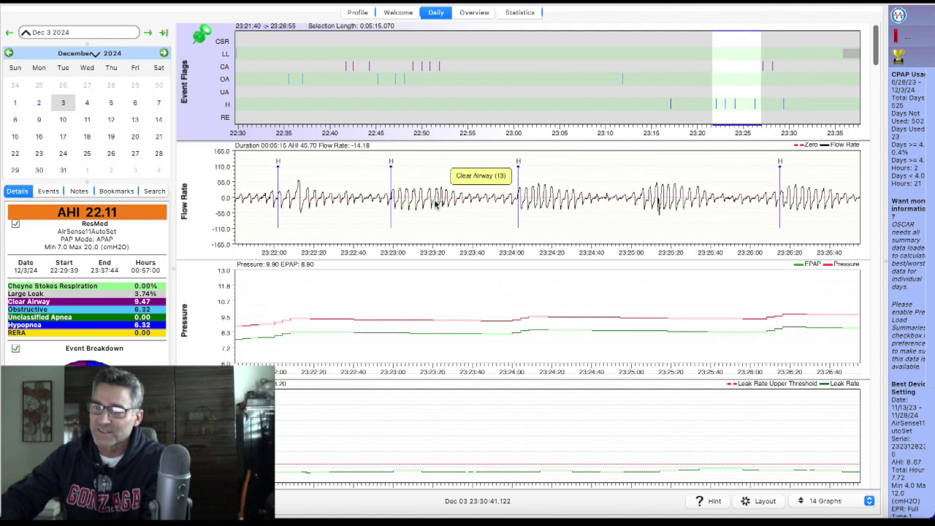
scroll(435, 204, "left", 5)
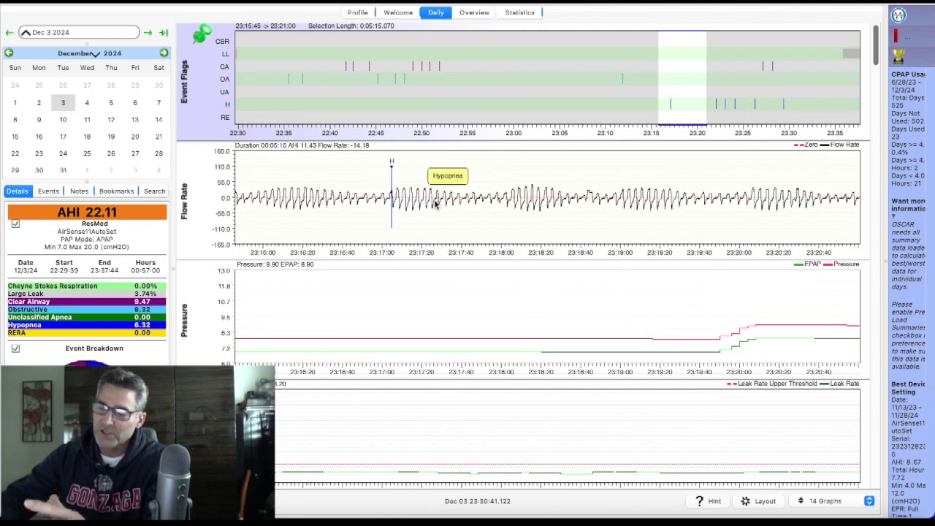
scroll(434, 205, "right", 7)
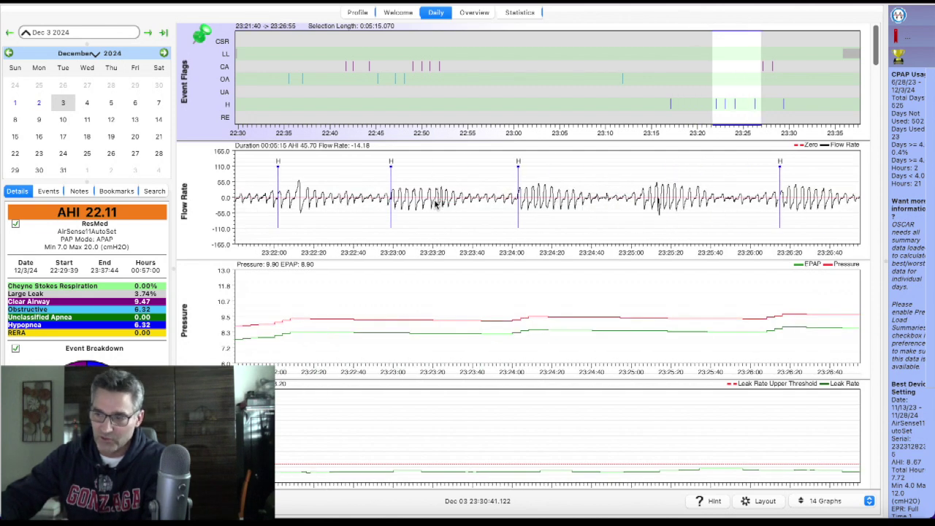
scroll(434, 204, "right", 6)
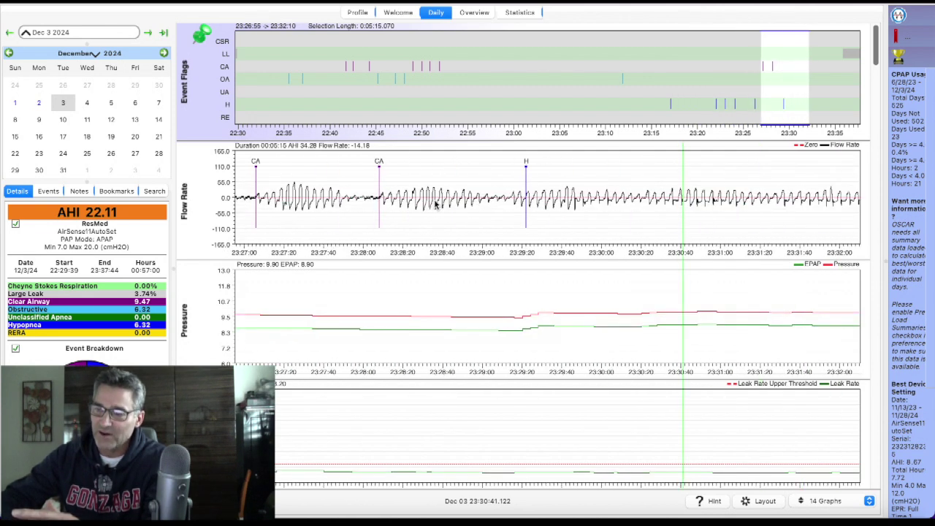
scroll(435, 204, "right", 2)
scroll(434, 205, "right", 6)
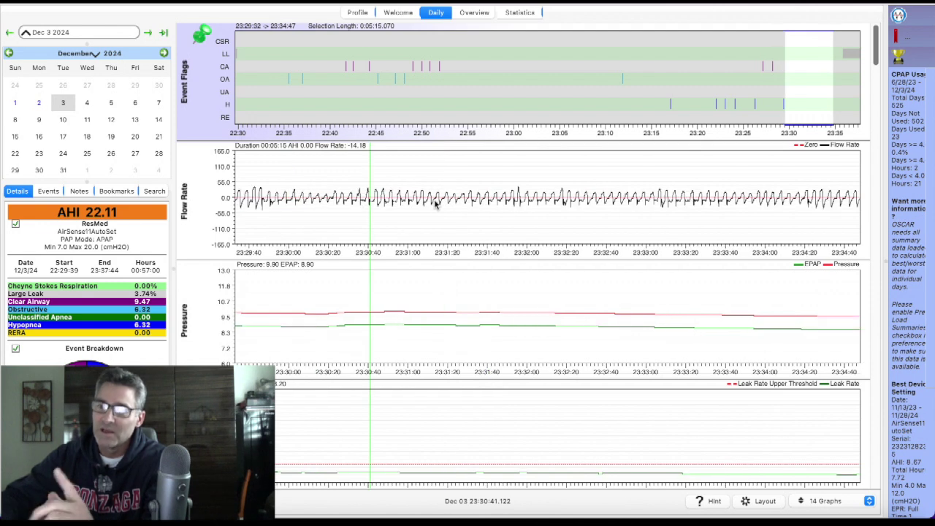
scroll(435, 204, "right", 8)
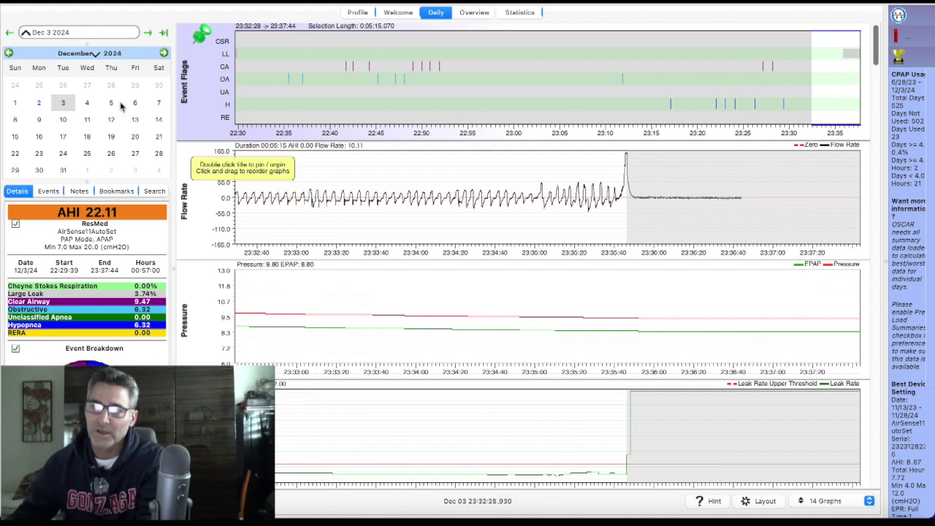
Return to November, load Nov 28 then Nov 29, and mark the flow around 03:00.
left_click(9, 53)
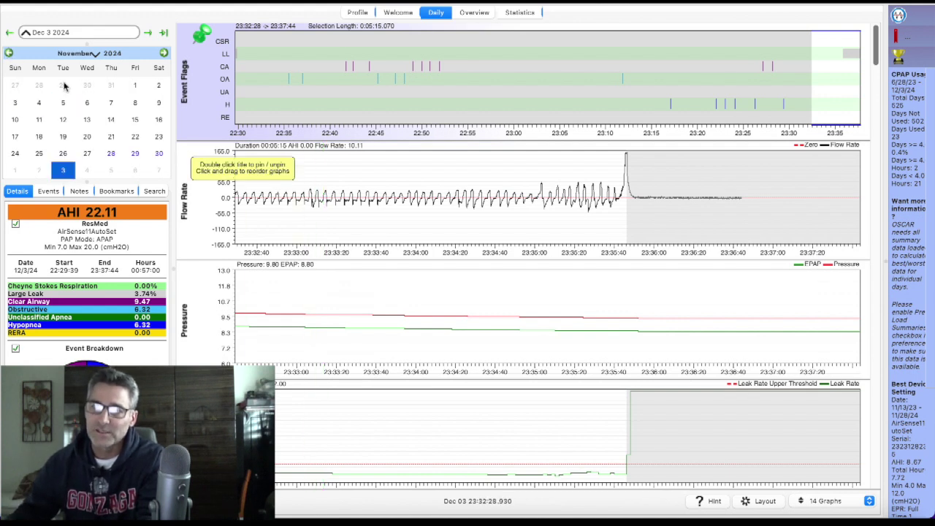
left_click(111, 153)
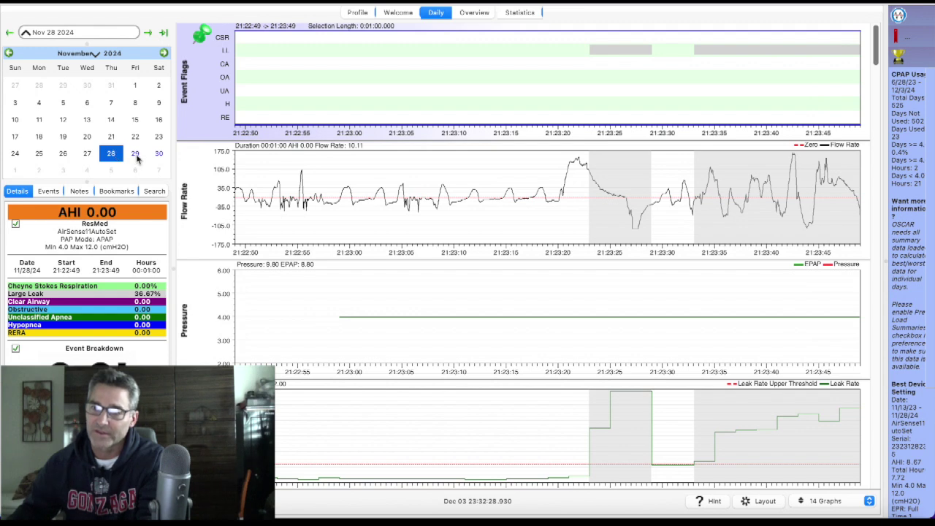
left_click(136, 154)
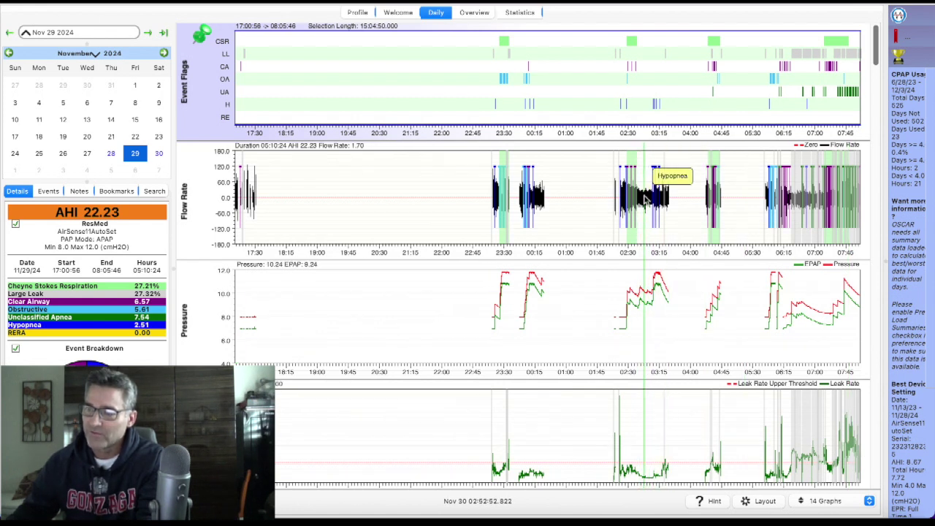
mouse_move(643, 195)
left_mouse_down()
mouse_move(665, 196)
mouse_move(652, 197)
left_mouse_up()
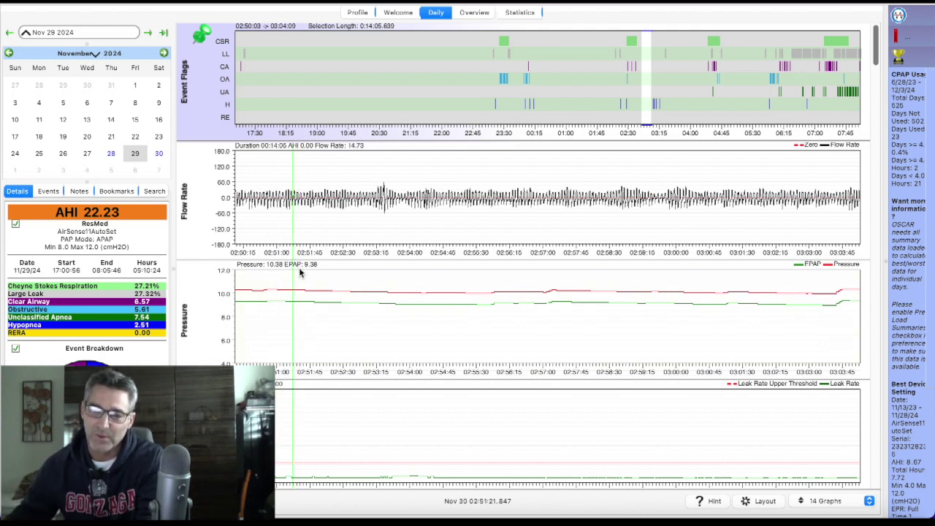
Zoom the Nov 29 graphs into a 2:46 span near 02:52, then pan and rezoom.
left_click_drag(318, 197, 432, 197)
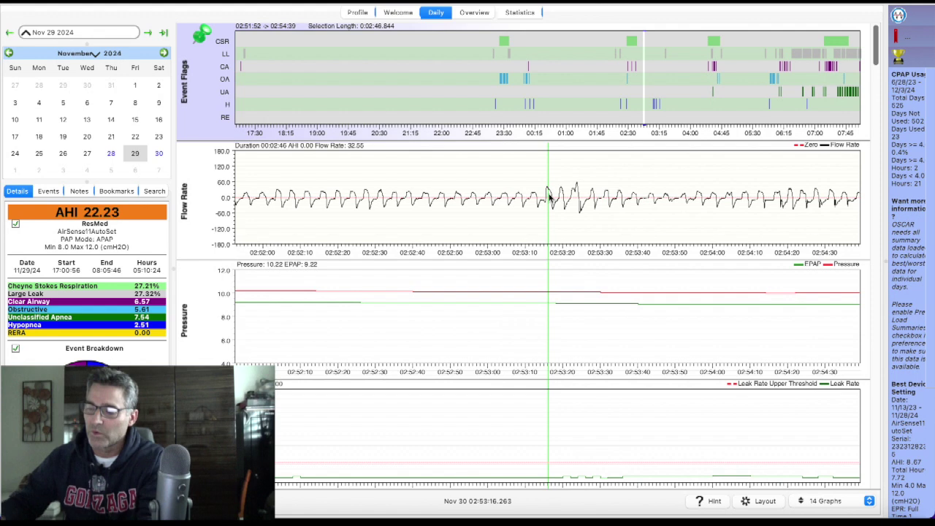
scroll(552, 198, "down", 5)
scroll(551, 198, "down", 5)
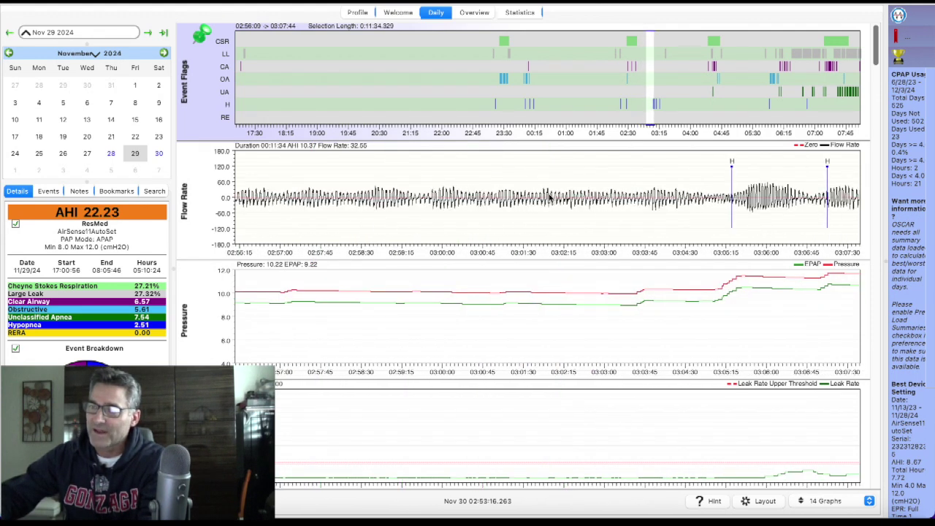
scroll(551, 198, "down", 2)
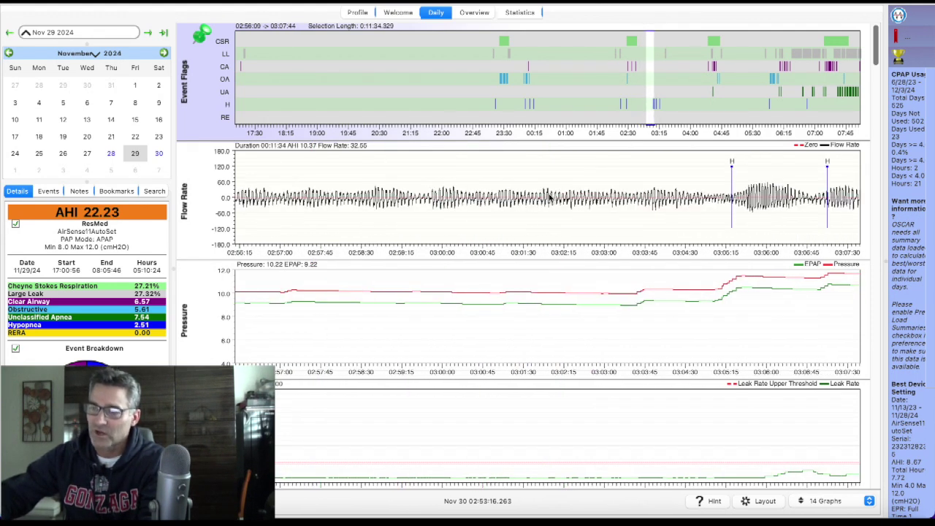
scroll(552, 198, "down", 8)
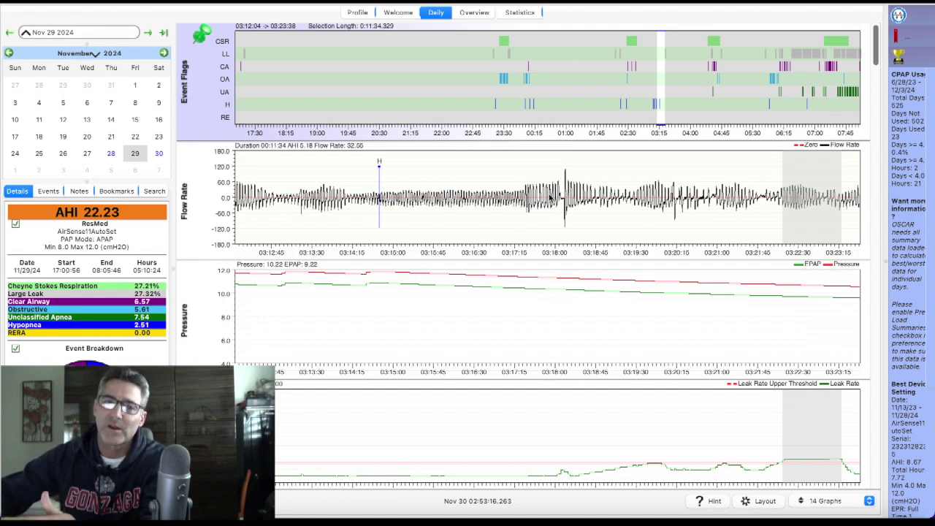
scroll(549, 197, "left", 5)
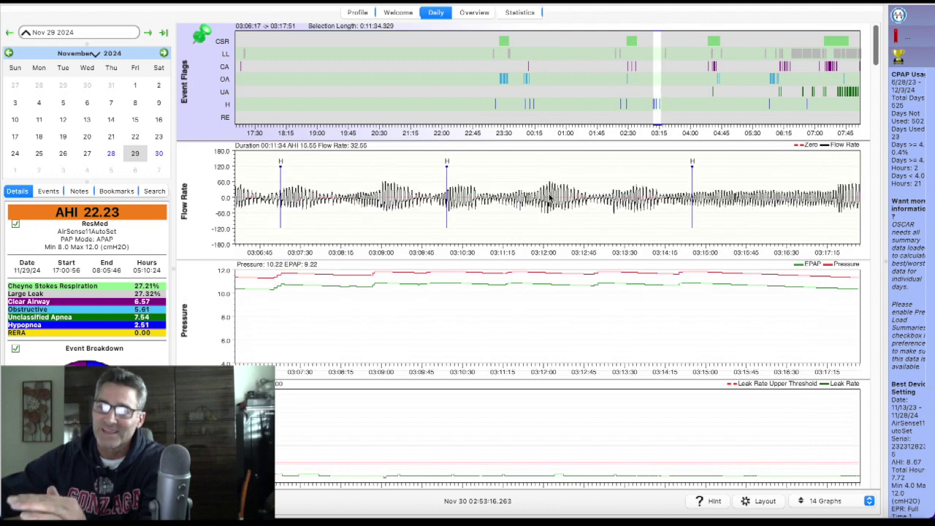
scroll(549, 198, "left", 5)
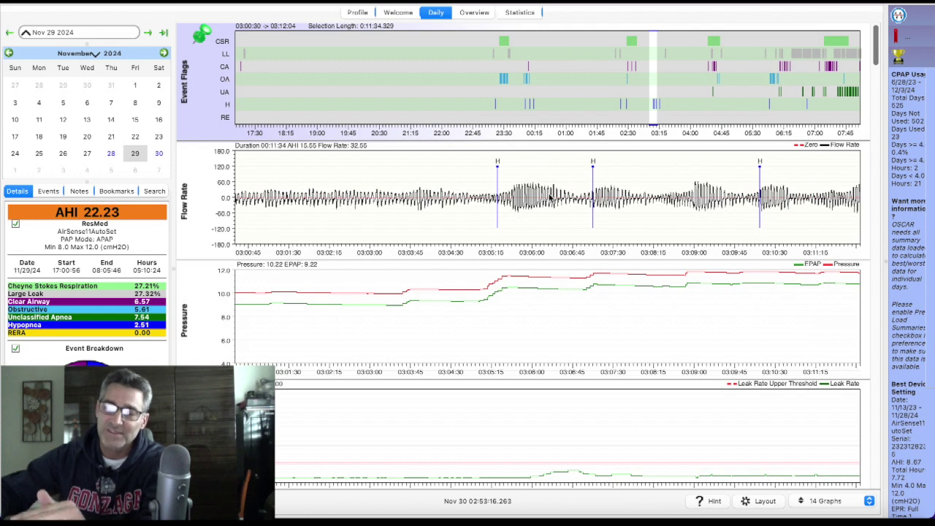
scroll(549, 197, "up", 5)
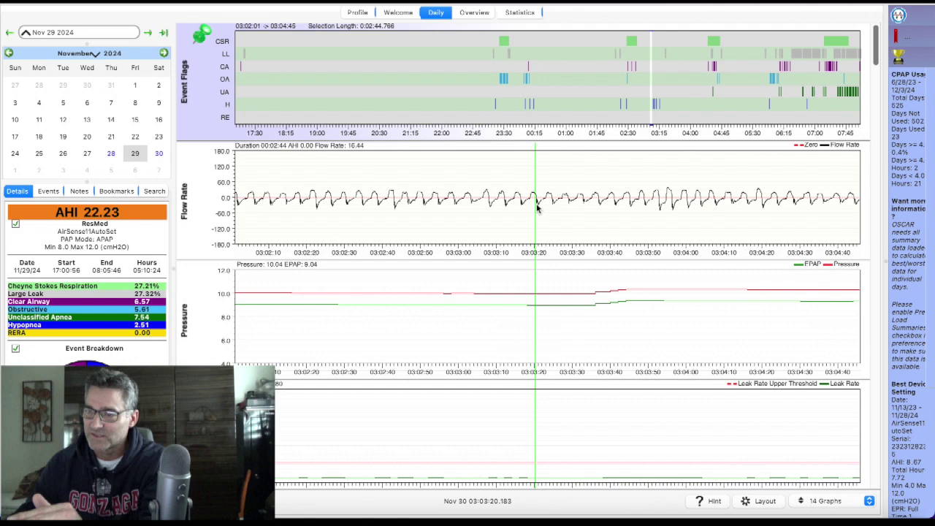
Zoom to 15 seconds of breaths near 03:03, then out to 02:35–03:31.
left_click_drag(491, 204, 547, 207)
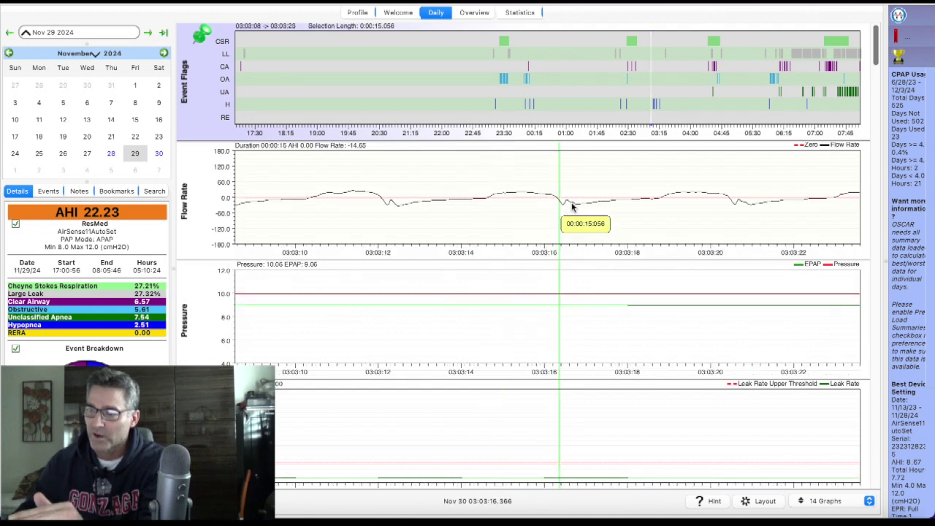
scroll(571, 208, "down", 10)
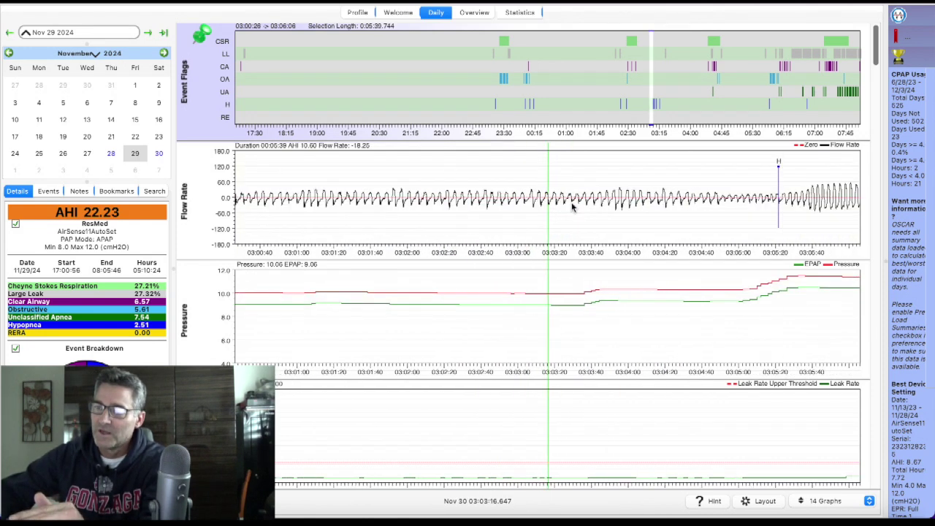
scroll(572, 207, "down", 3)
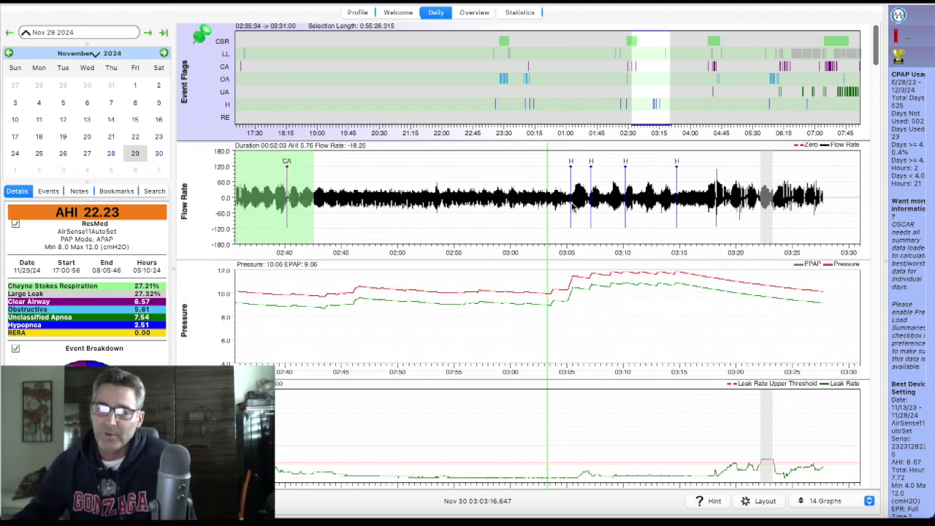
Load the Nov 30 night and zoom into the low-leak stretch around 04:16–04:34.
left_click(159, 154)
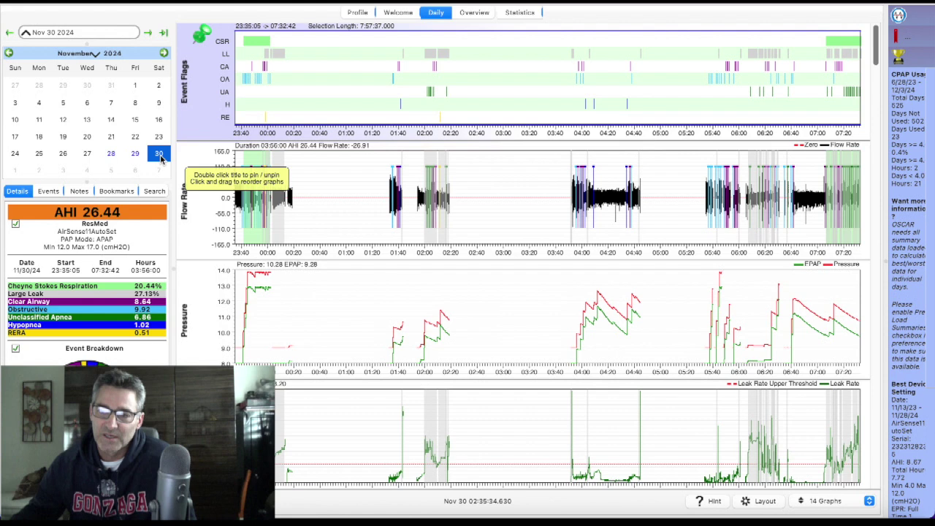
scroll(493, 334, "down", 1)
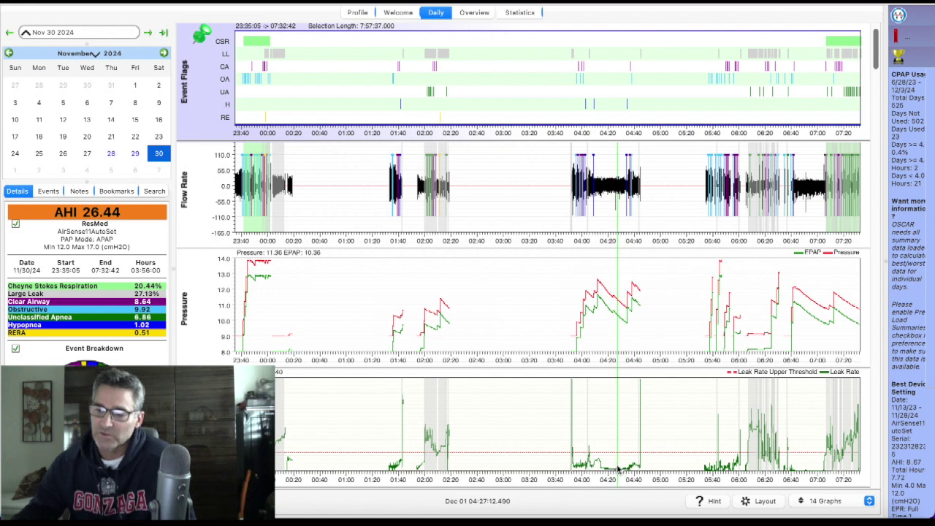
left_click_drag(600, 471, 628, 471)
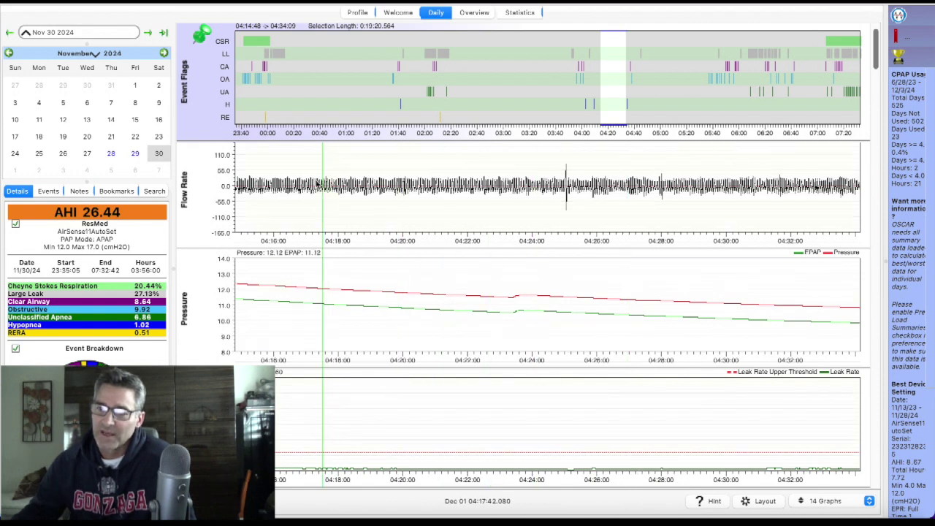
Zoom to 04:17:50–04:21:19 for individual breaths, then pan and widen to 04:22–04:42.
left_click_drag(331, 181, 453, 177)
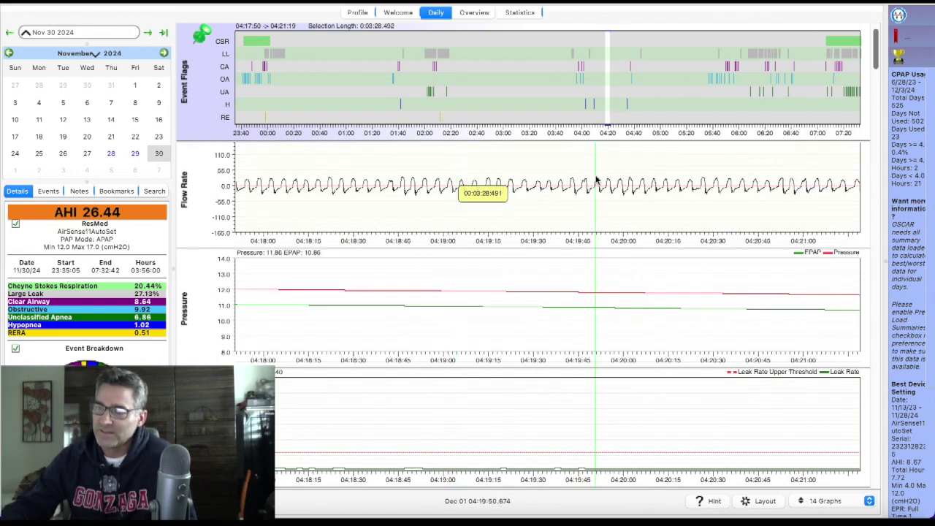
scroll(596, 179, "down", 4)
scroll(596, 179, "right", 8)
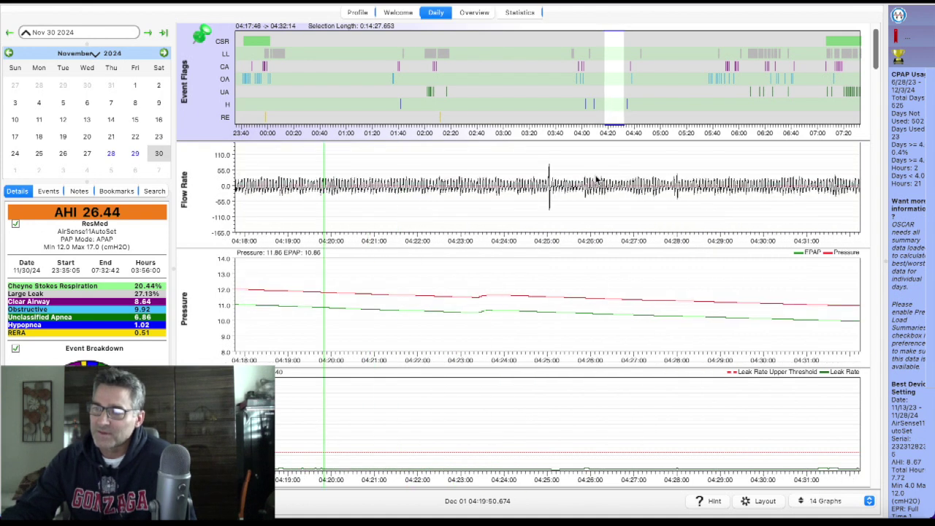
scroll(596, 179, "down", 3)
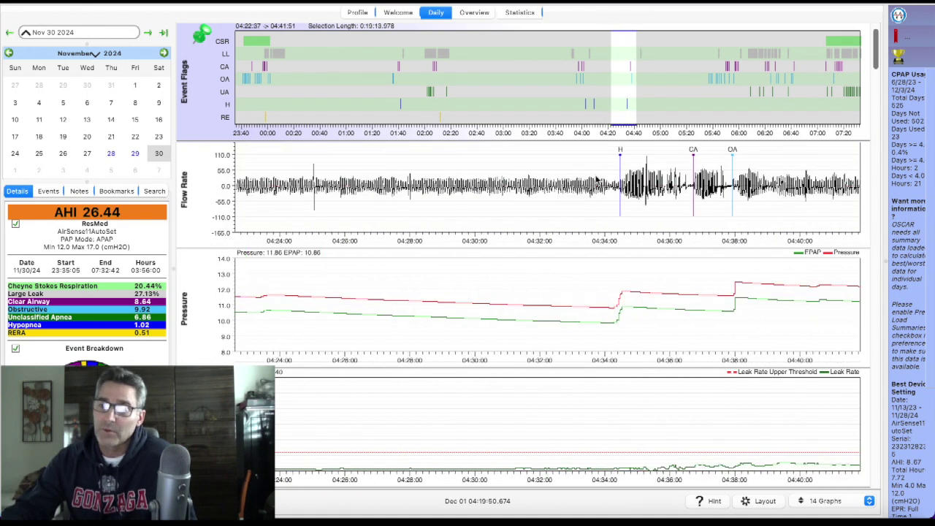